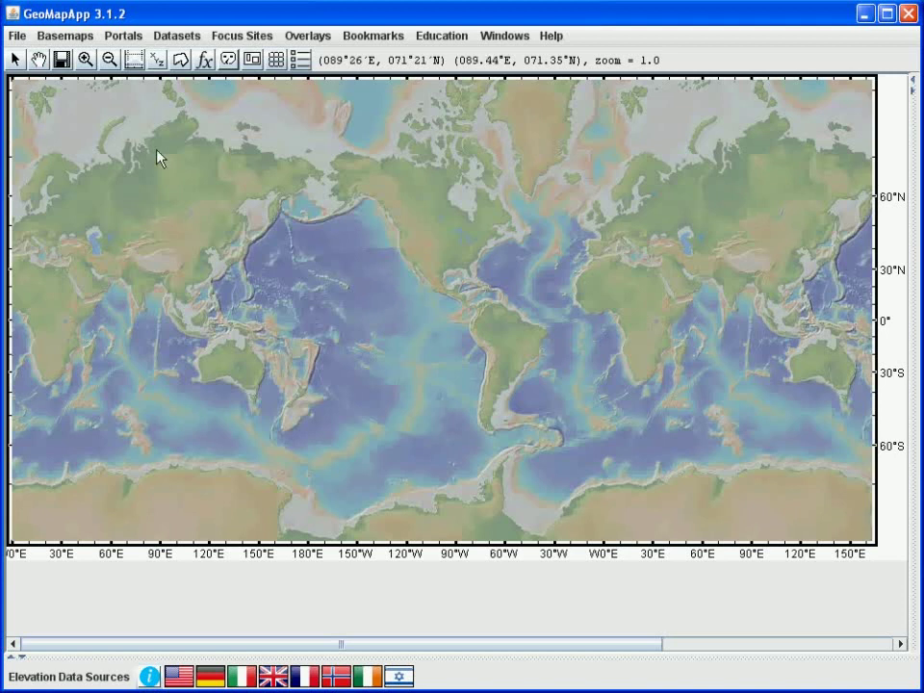
- Switch to the zoom-in magnifier tool while the world bathymetry map is shown
click(86, 60)
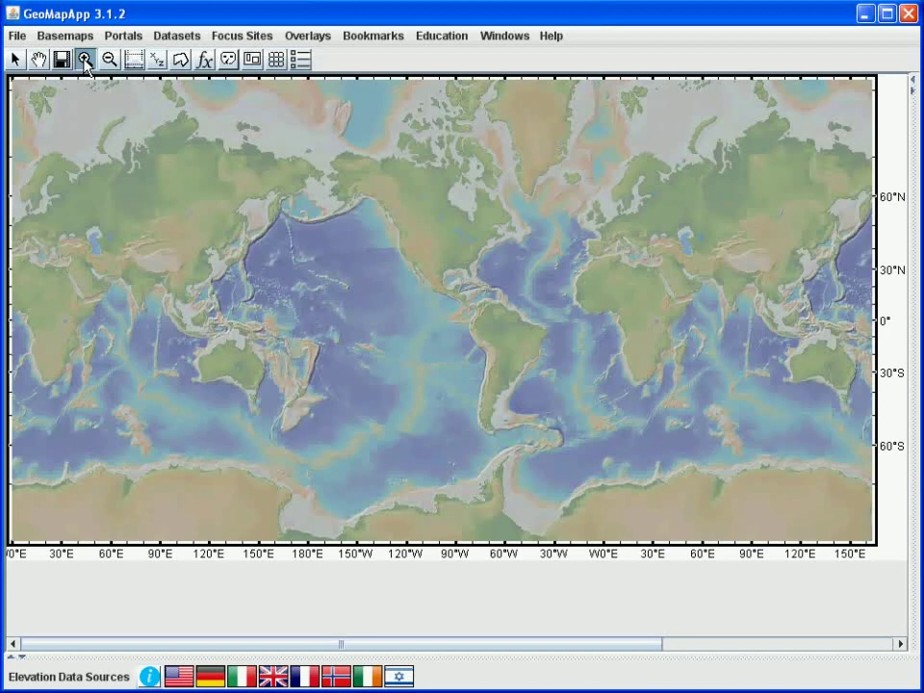
- Zoom in twice toward the Canary Islands, box the western islands, and load the GMRT grid
click(598, 287)
click(415, 359)
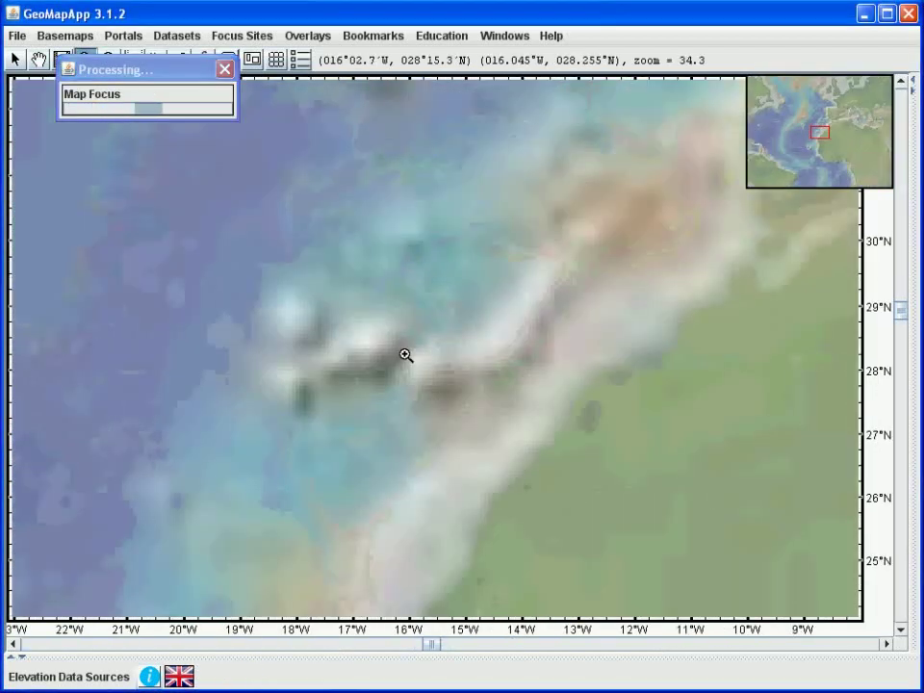
drag(381, 349, 210, 365)
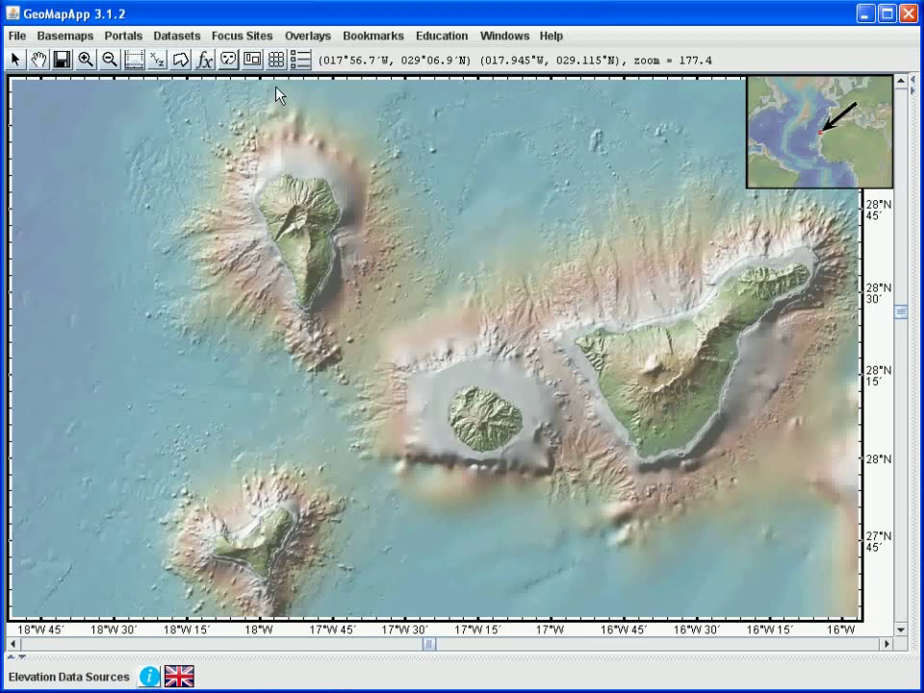
click(277, 59)
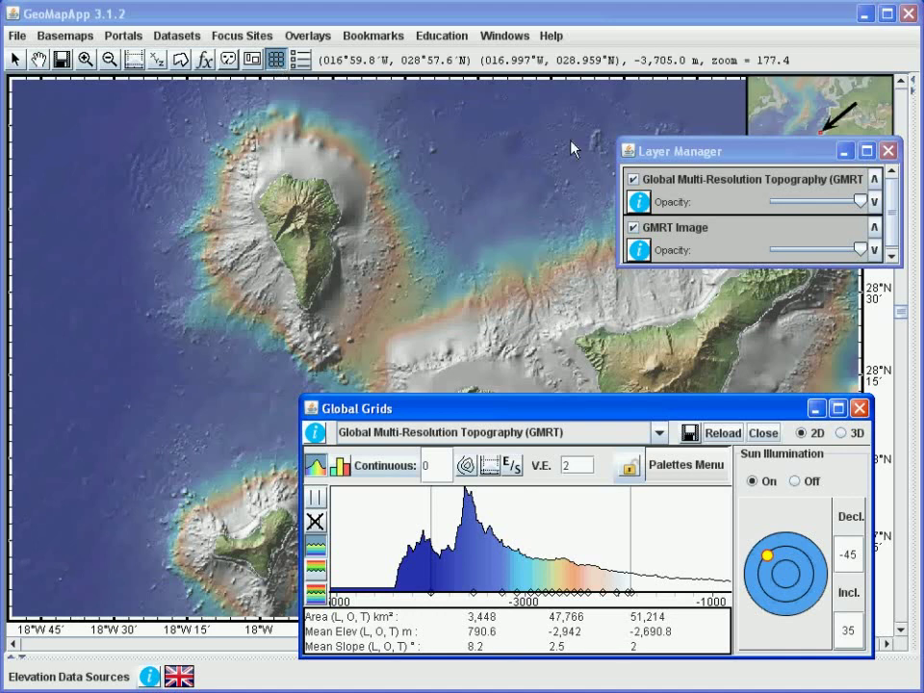
- Minimize the Layer Manager and move the Global Grids window out of view
click(844, 151)
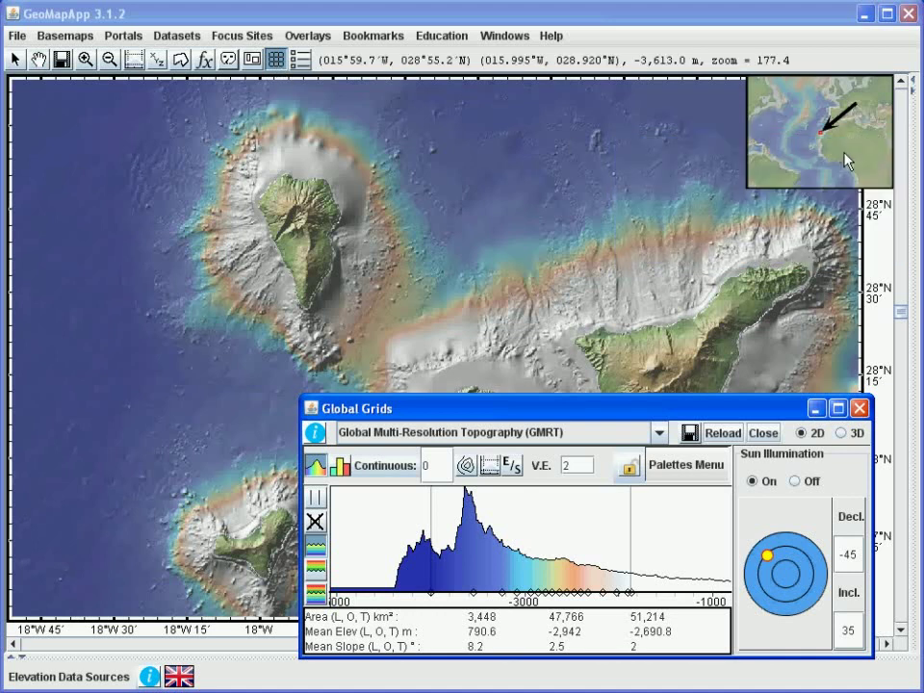
drag(741, 408, 744, 407)
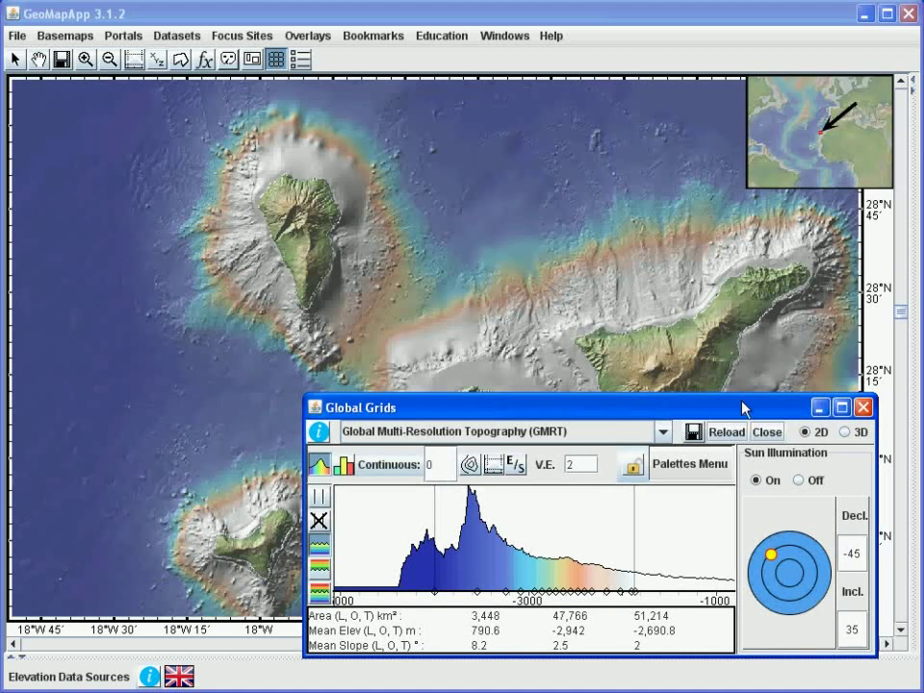
drag(744, 407, 452, 442)
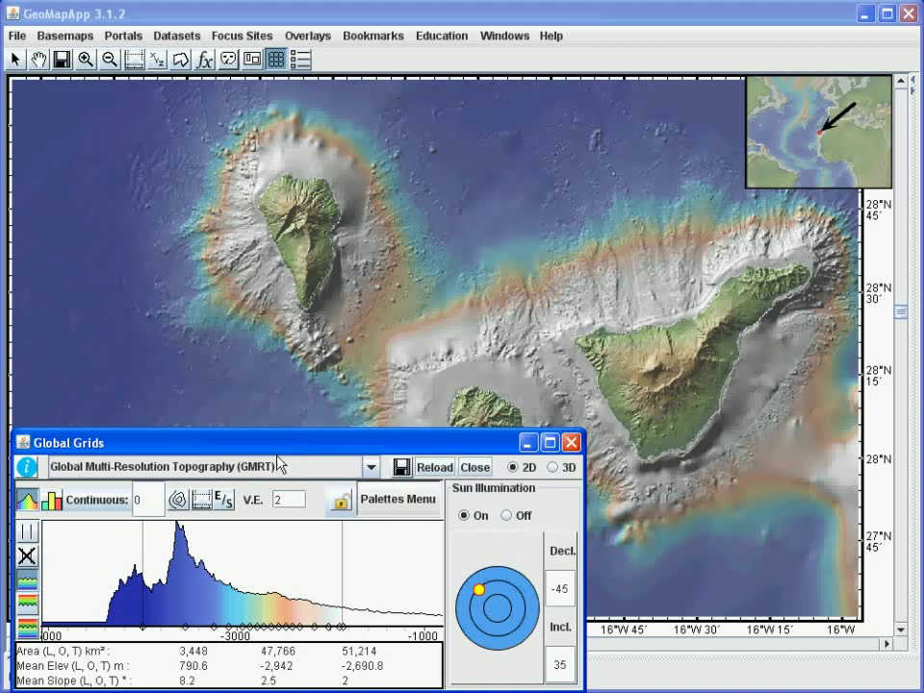
click(766, 161)
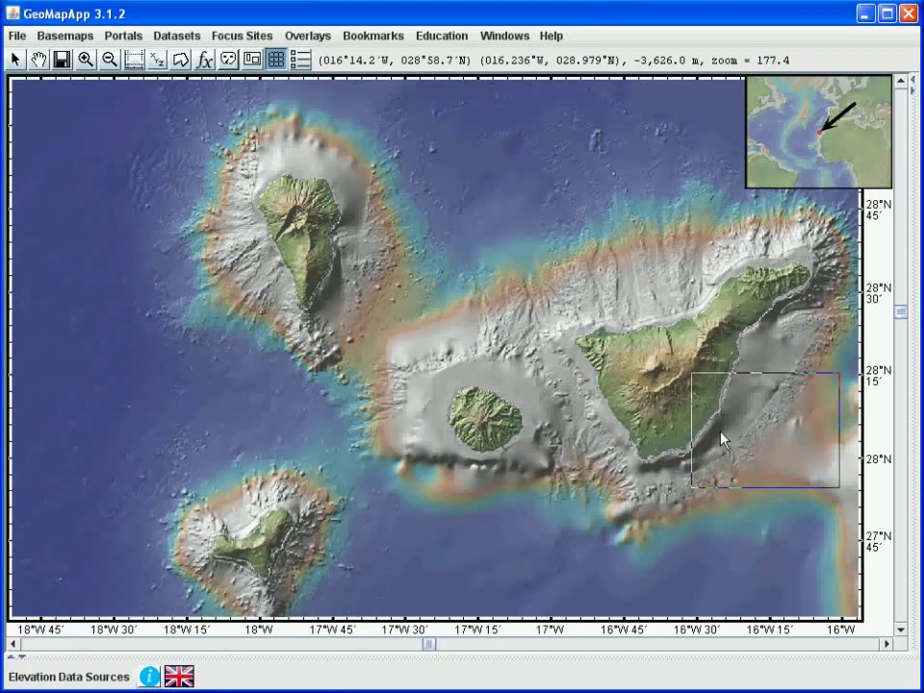
- Turn off the Global Map Inset overlay from the Overlays menu
drag(783, 596, 773, 588)
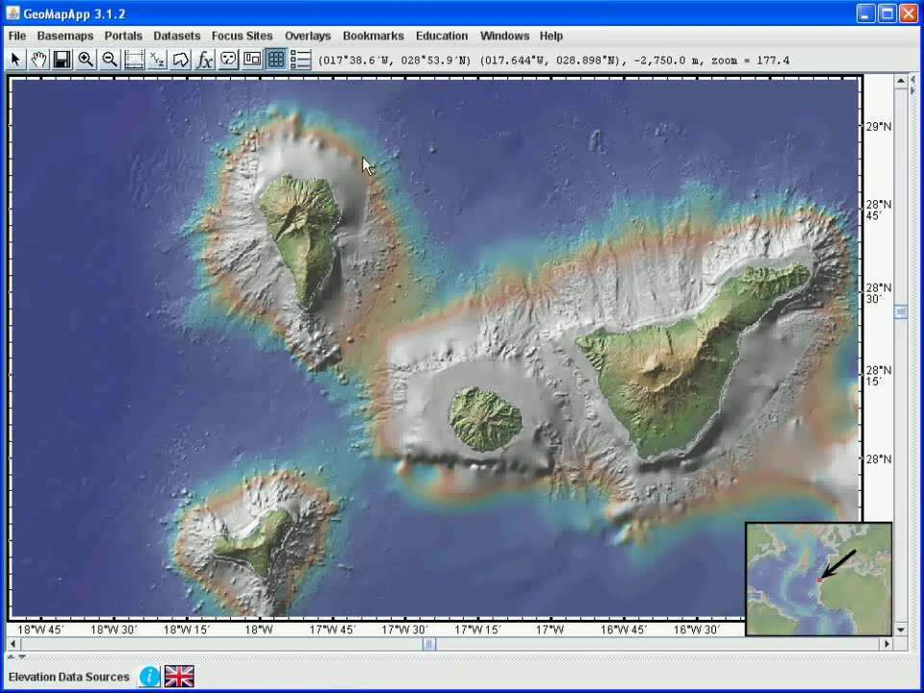
click(307, 37)
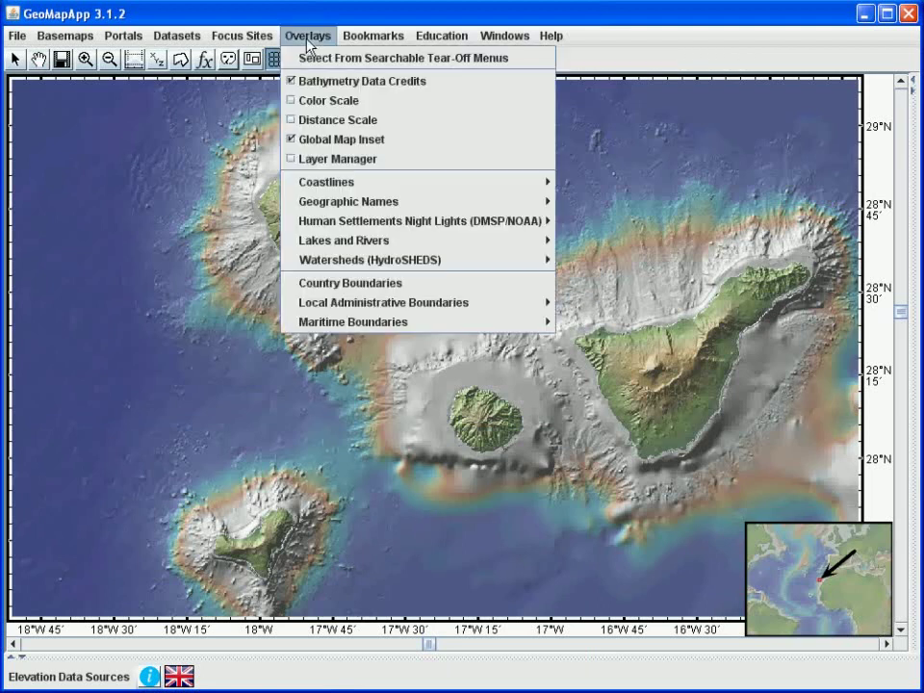
click(319, 147)
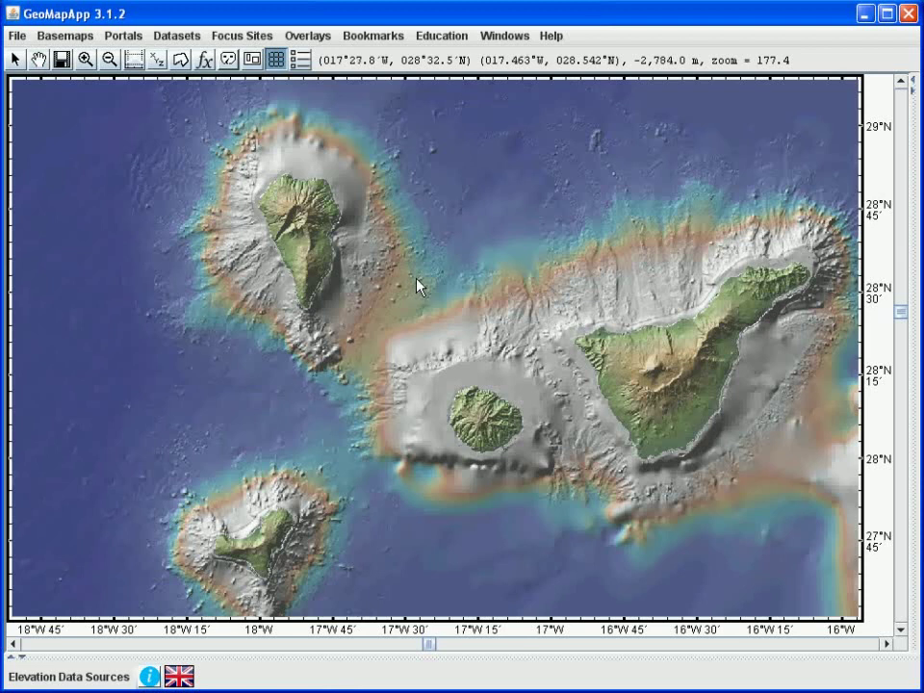
click(496, 38)
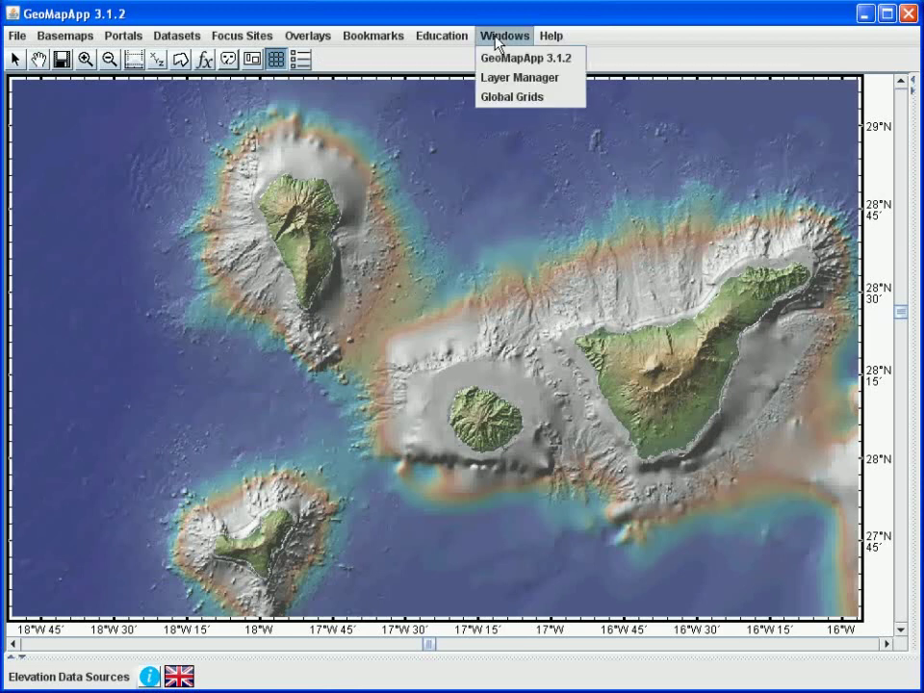
- Reopen the Global Grids window from the Windows menu
click(541, 97)
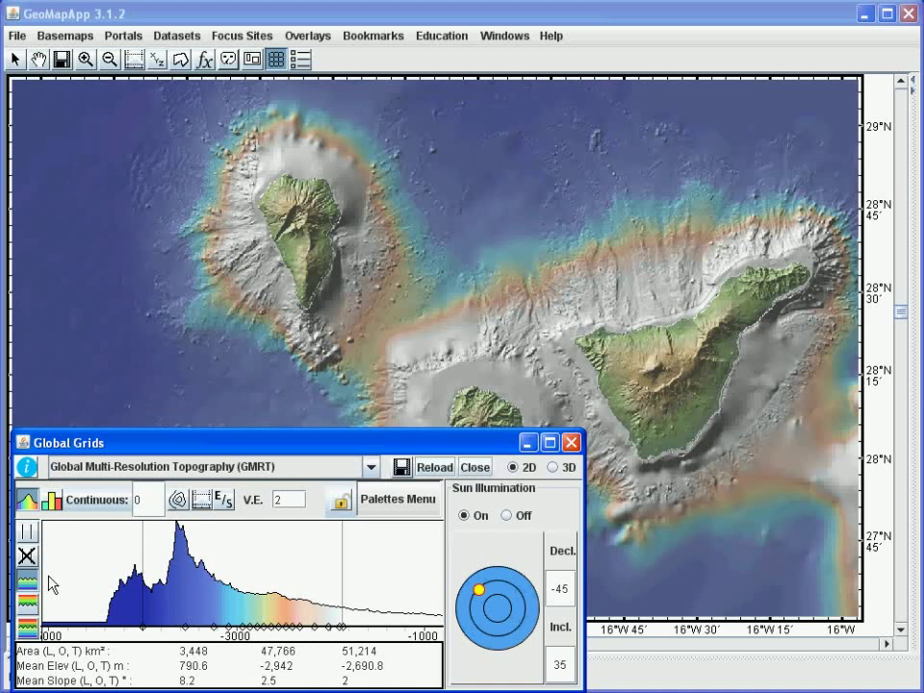
- Fit the GMRT colour scale to ocean depths, about -5000 to -2000 m
drag(144, 549, 122, 549)
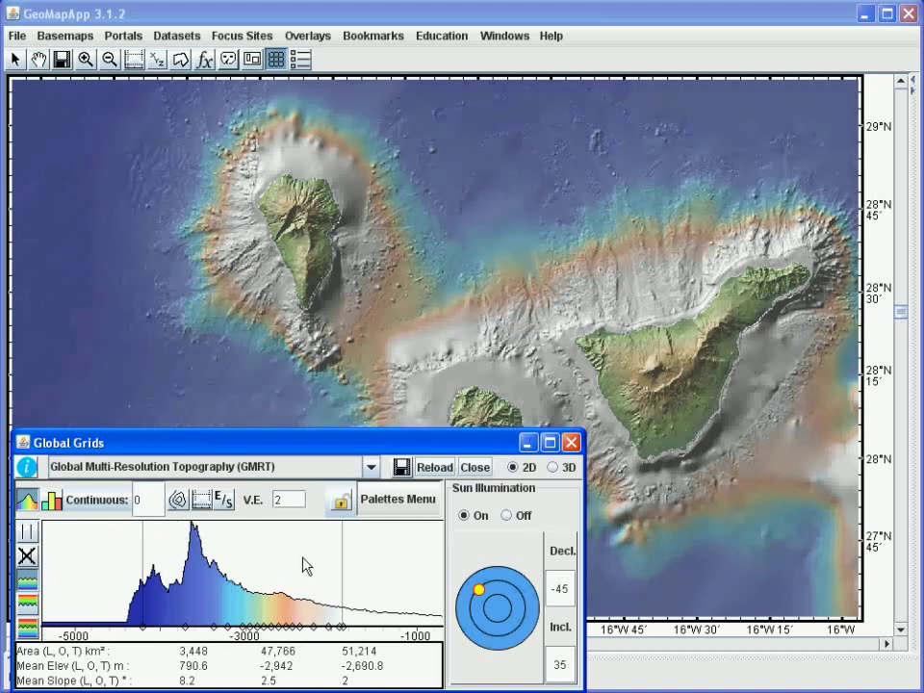
drag(343, 553, 318, 556)
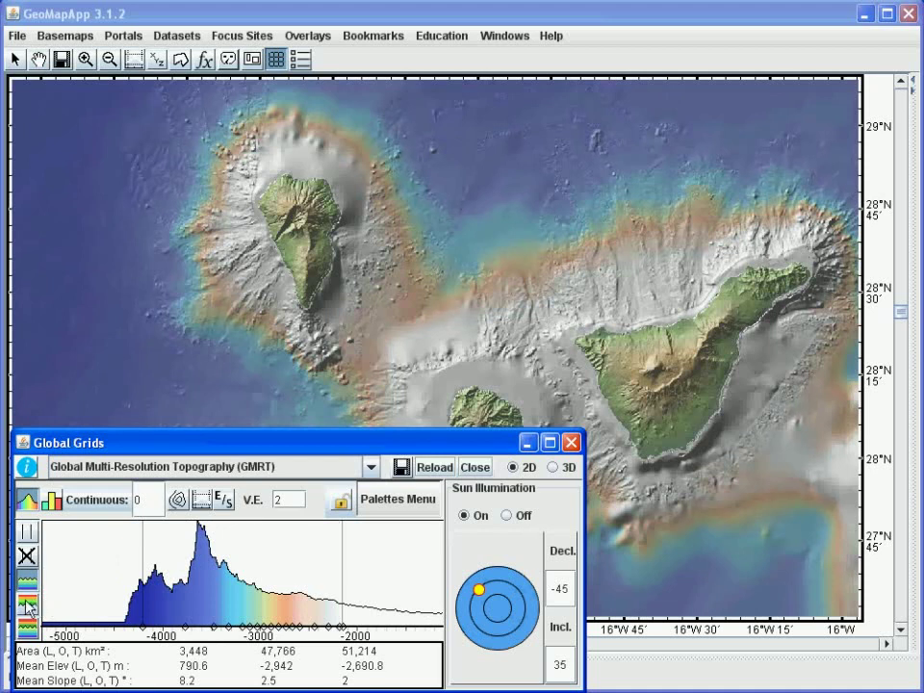
click(28, 604)
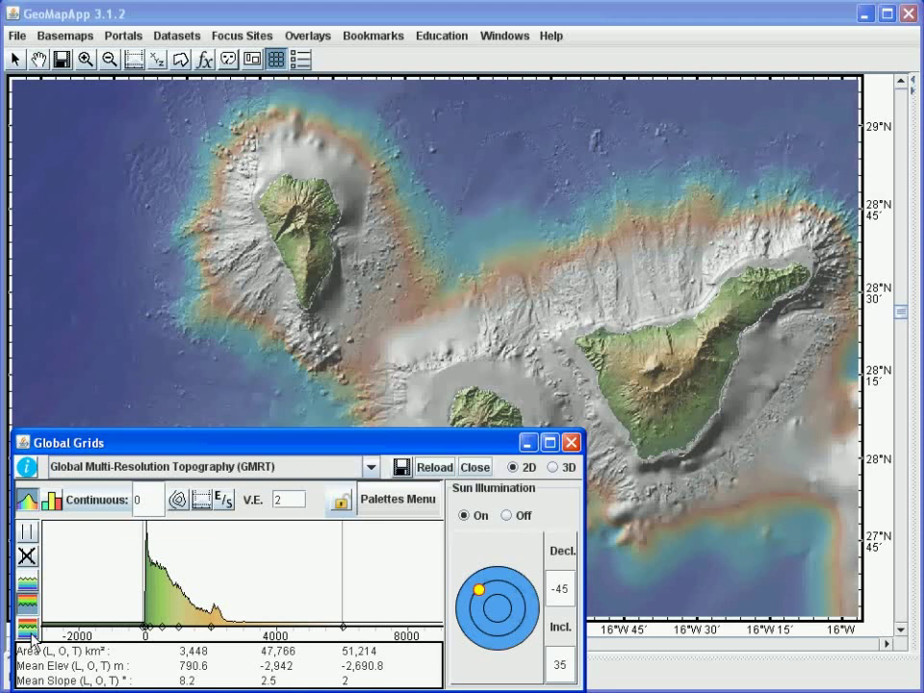
click(28, 588)
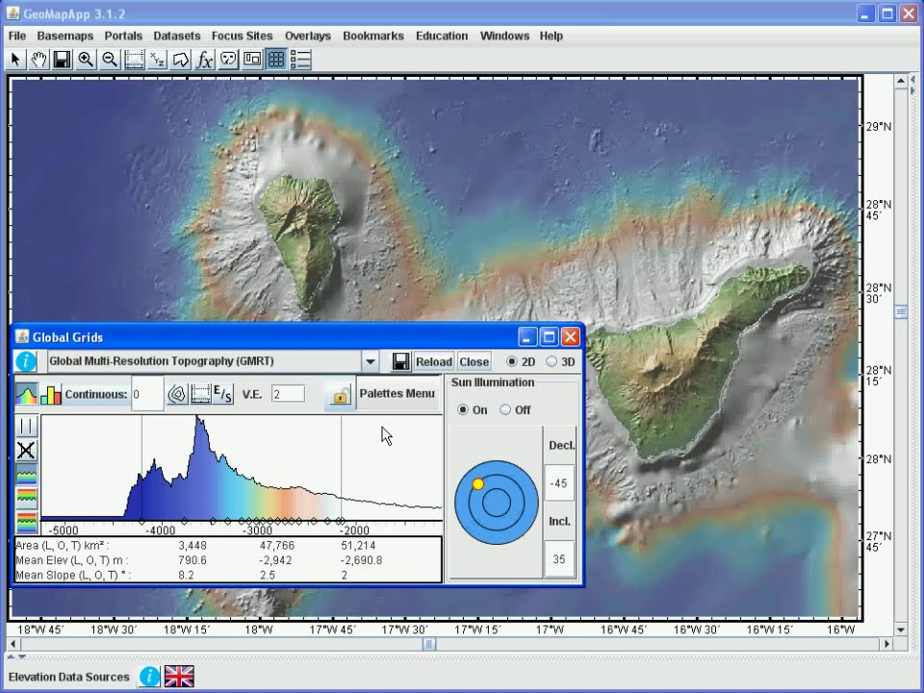
click(386, 402)
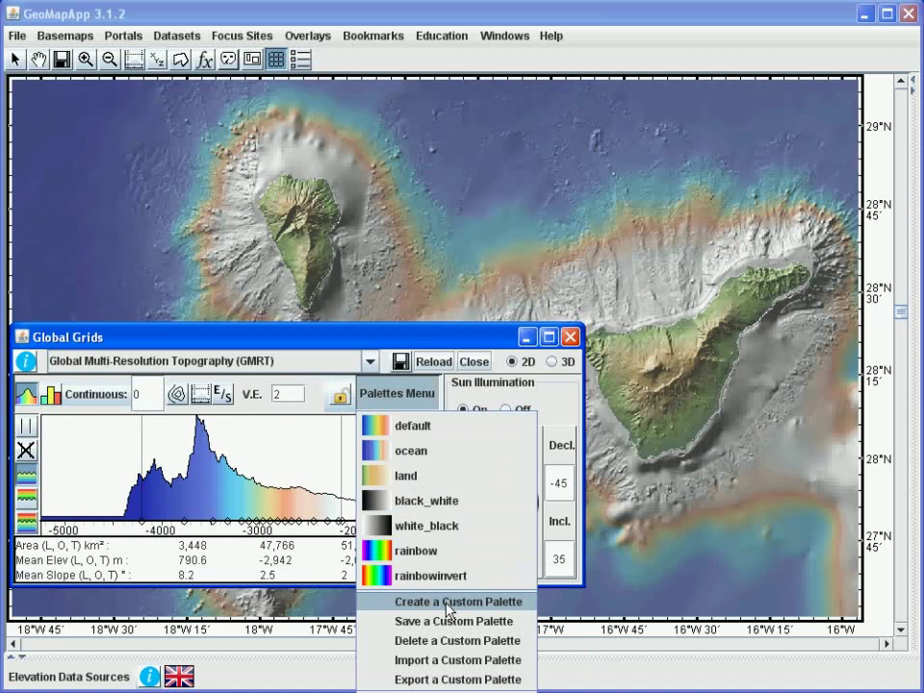
click(330, 426)
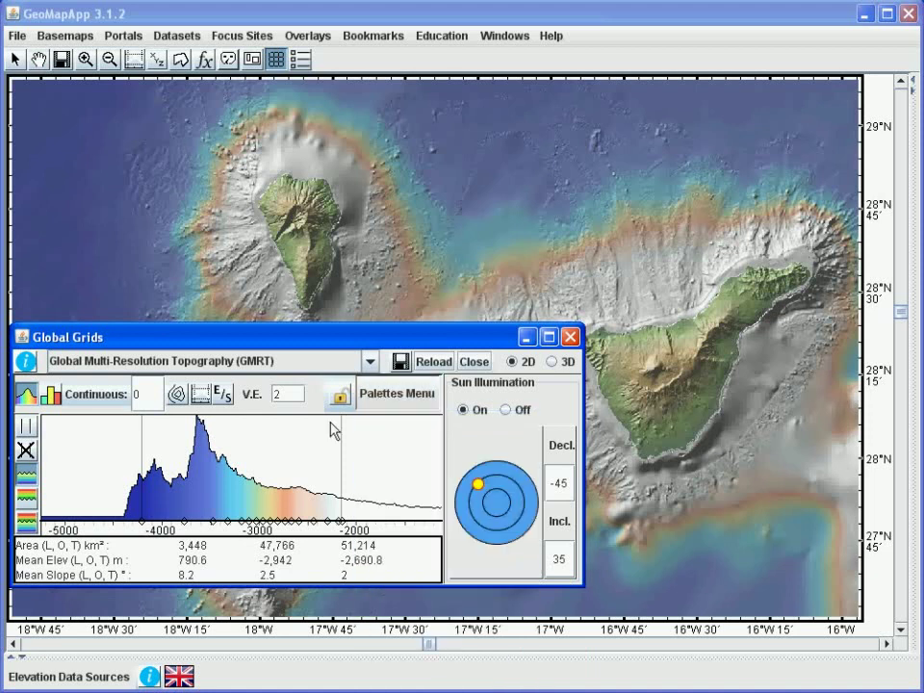
drag(459, 349, 404, 558)
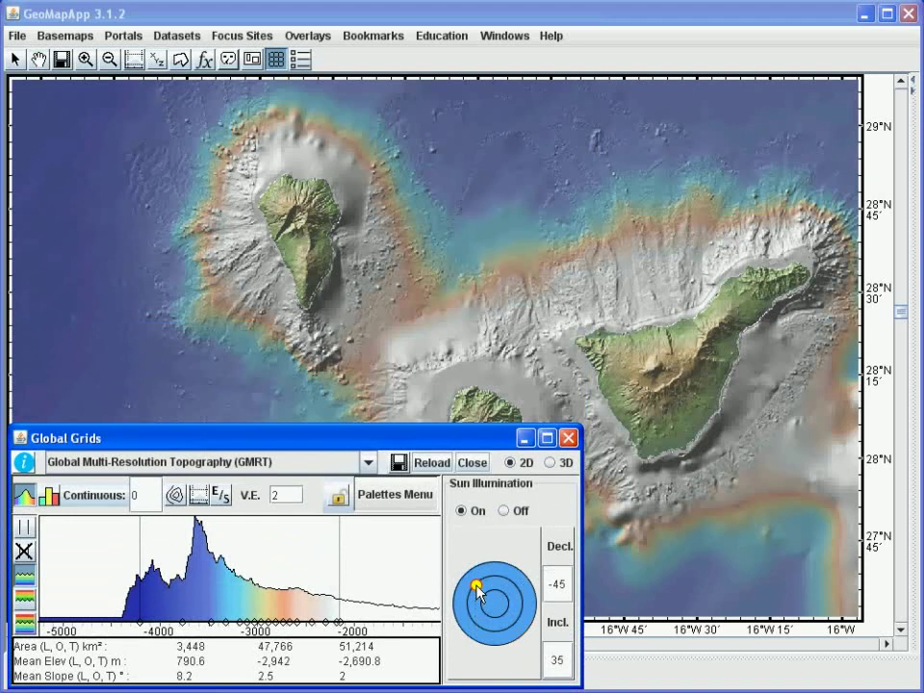
- Set the sun to declination 108, inclination 33, comparing with illumination off and on
drag(479, 588, 520, 612)
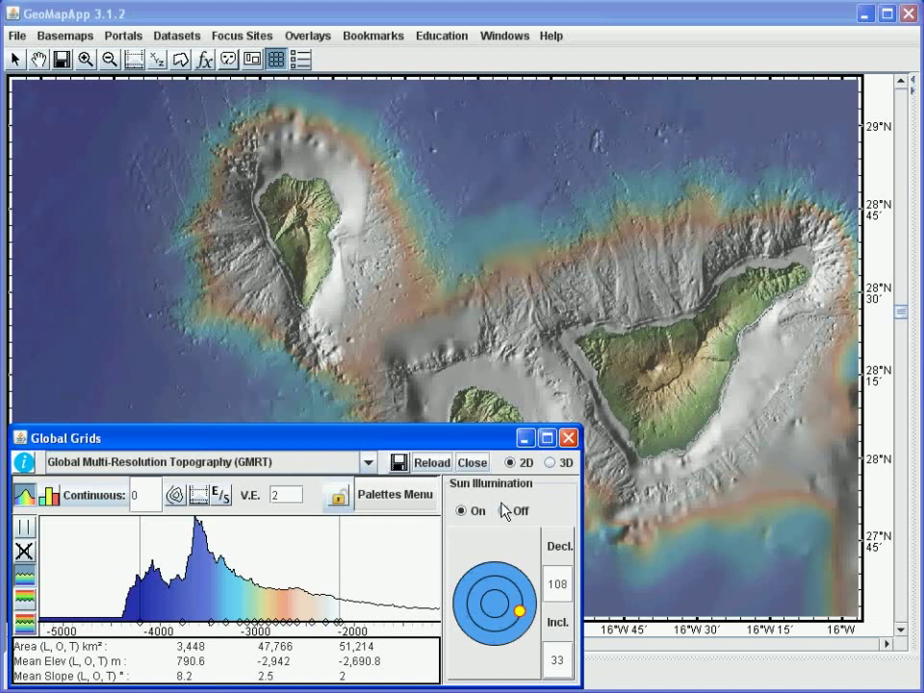
click(503, 511)
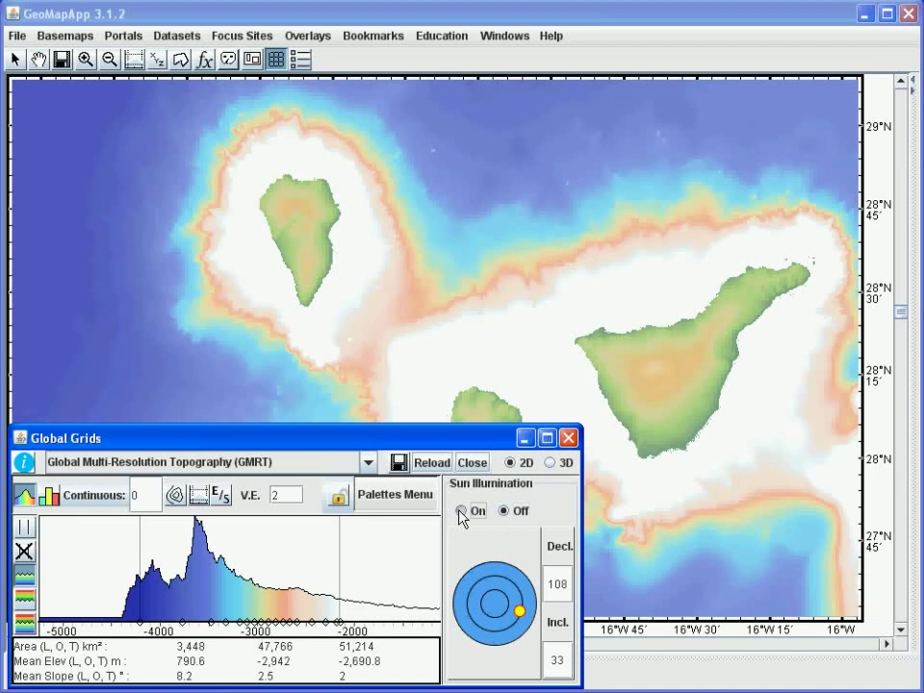
click(461, 511)
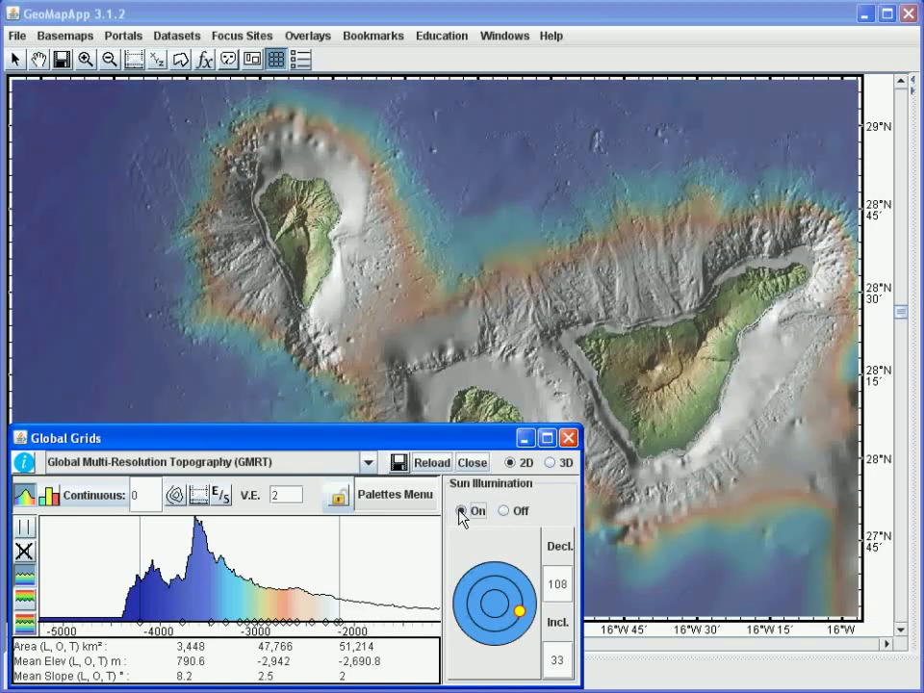
- Set the GMRT grid's vertical exaggeration to 4
double_click(278, 496)
text(4)
key(Return)
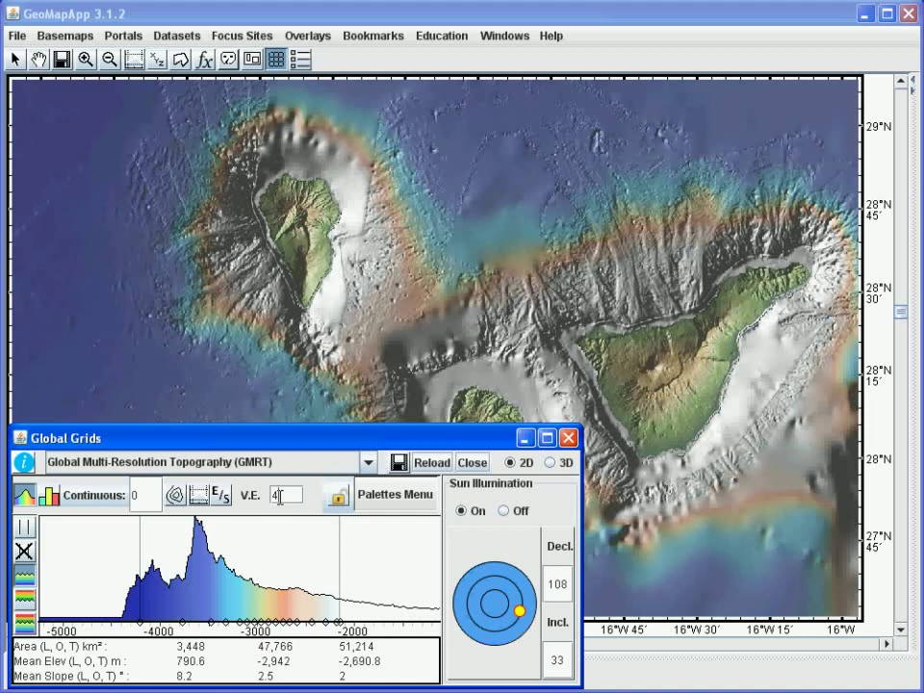
- Add contour lines at a 500 m interval from -5000 to 0 m
click(176, 498)
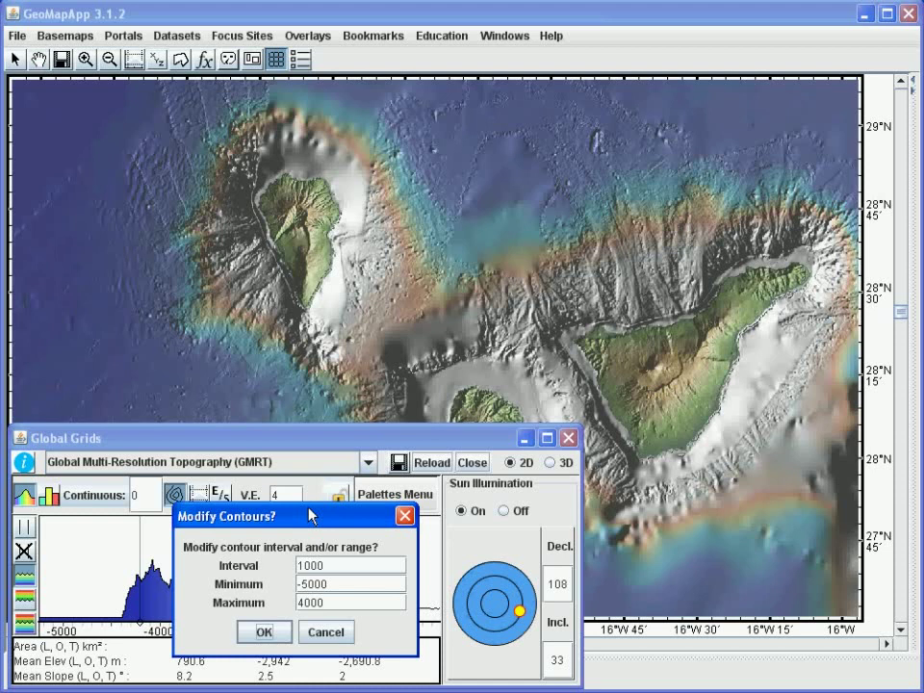
double_click(311, 565)
text(500)
drag(321, 604, 298, 604)
text(0)
click(266, 635)
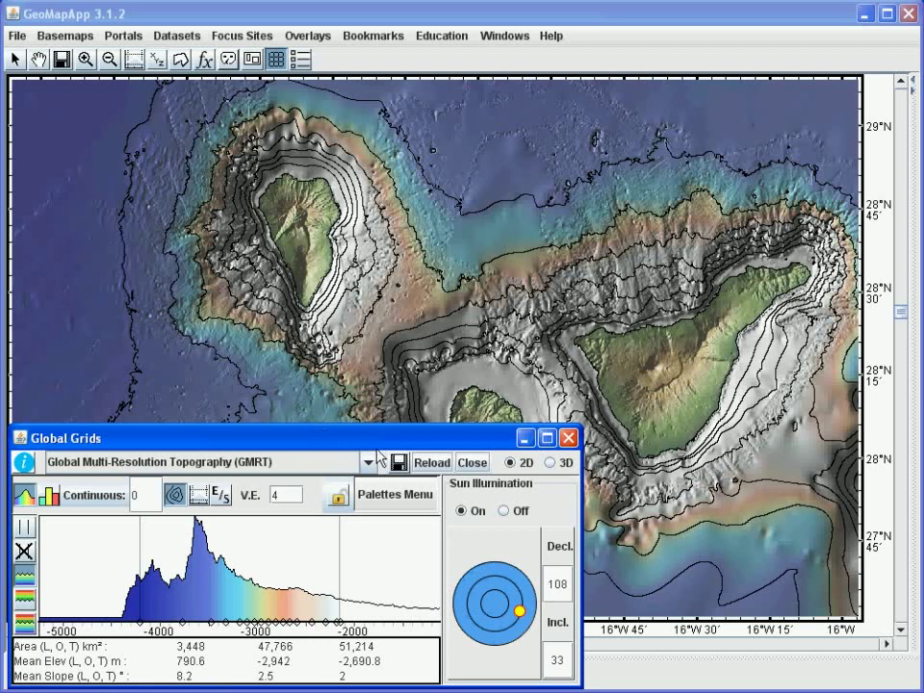
- Minimize the Global Grids window to reveal the full contoured relief map
click(524, 438)
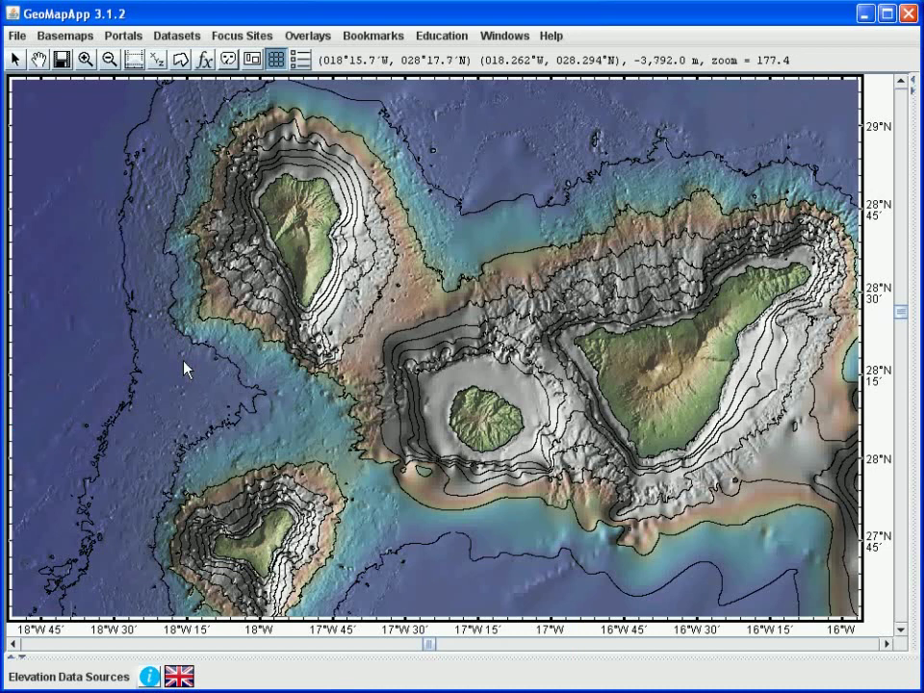
- Bring up the save dialog for exporting the contoured Canary Islands map window as an image
click(14, 37)
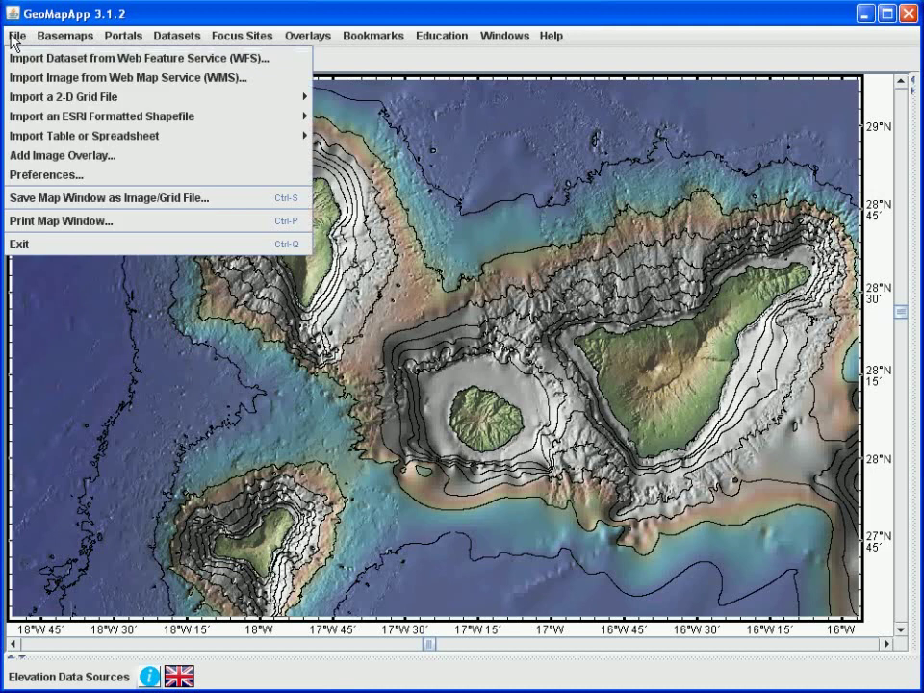
click(100, 199)
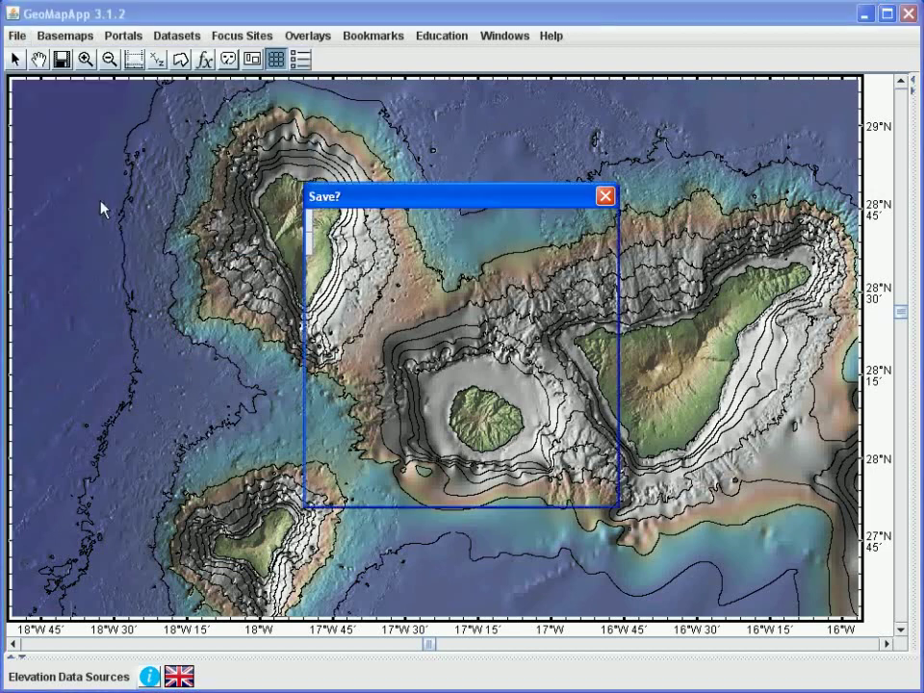